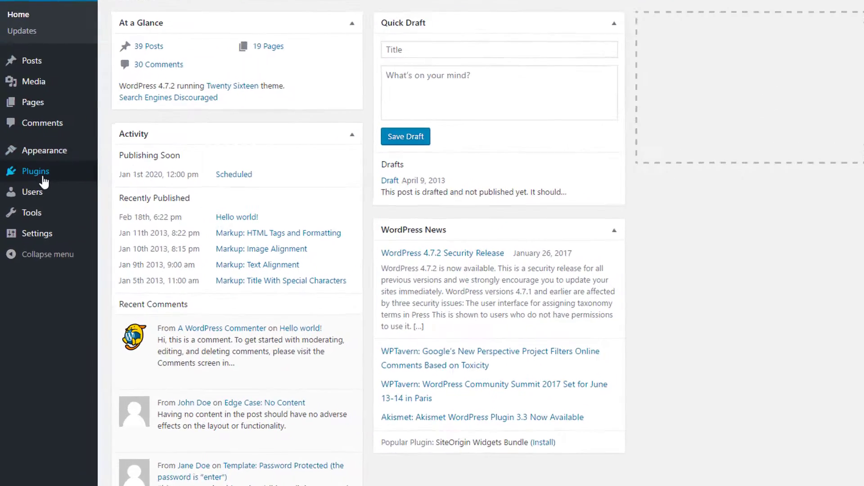
- Search the Add Plugins directory for 'gotmls' to find the Anti-Malware Security plugin
mouse_move(27, 190)
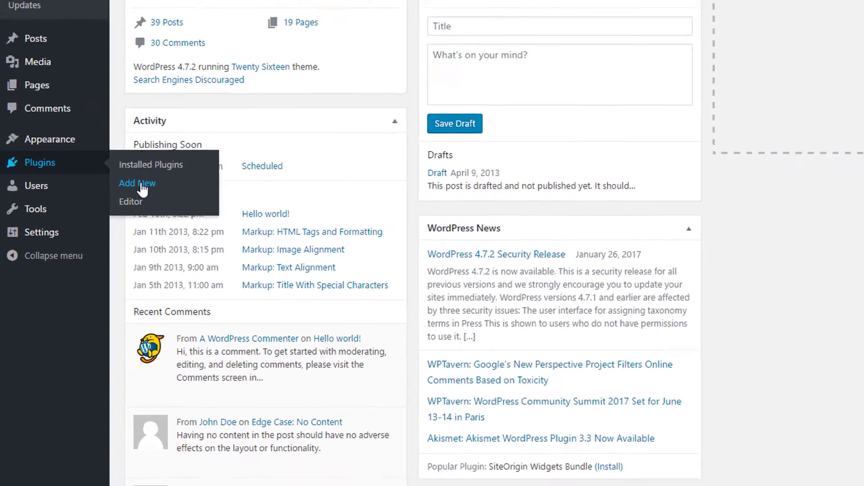
click(158, 178)
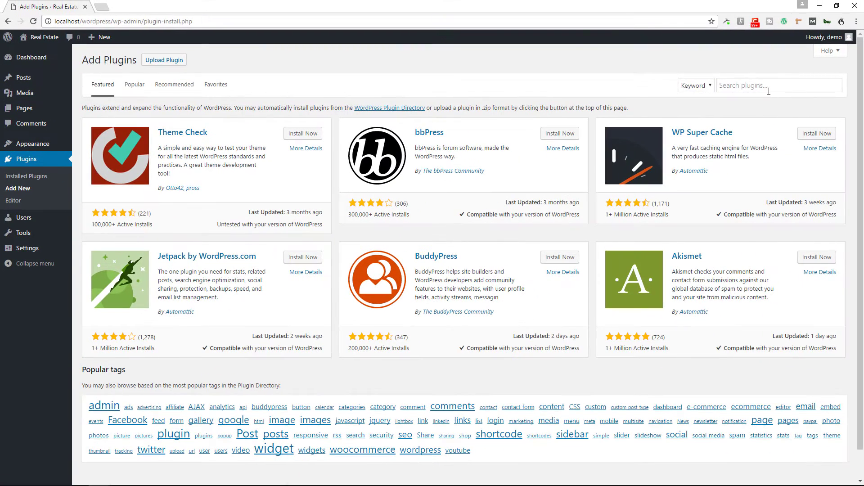
click(770, 90)
text(gotm)
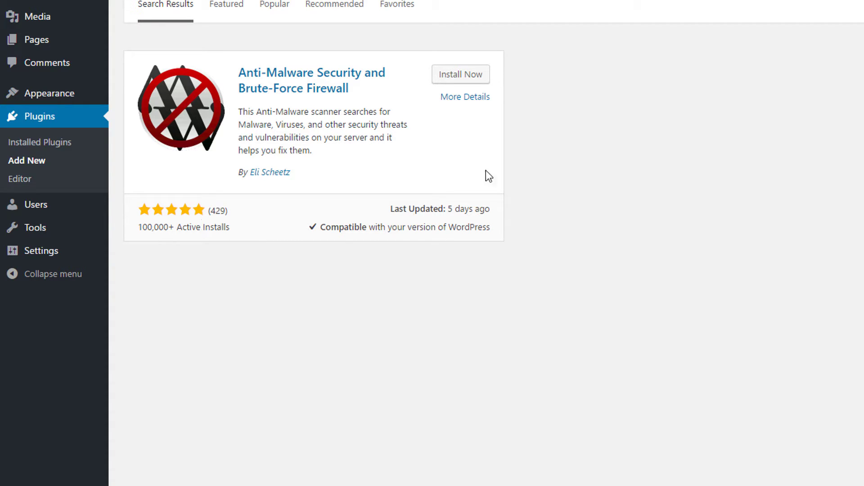
- Open the Anti-Malware plugin's More Details window and skim its description
click(465, 96)
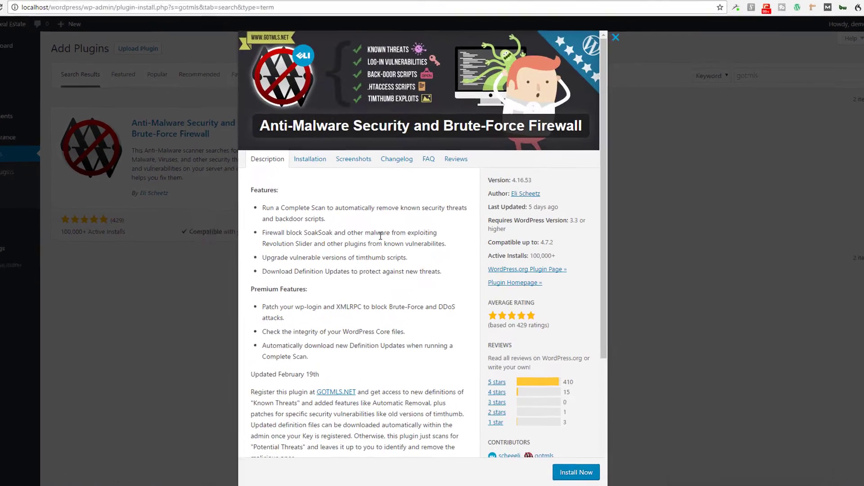
scroll(349, 234, down, 3)
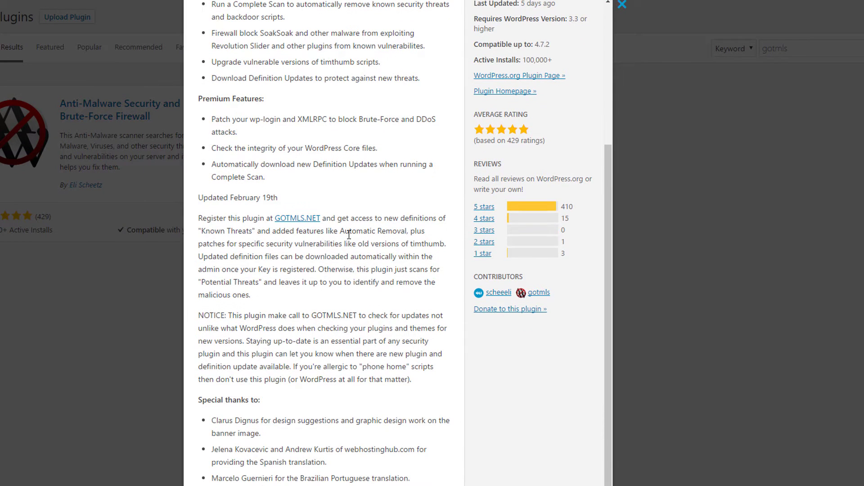
scroll(349, 234, up, 5)
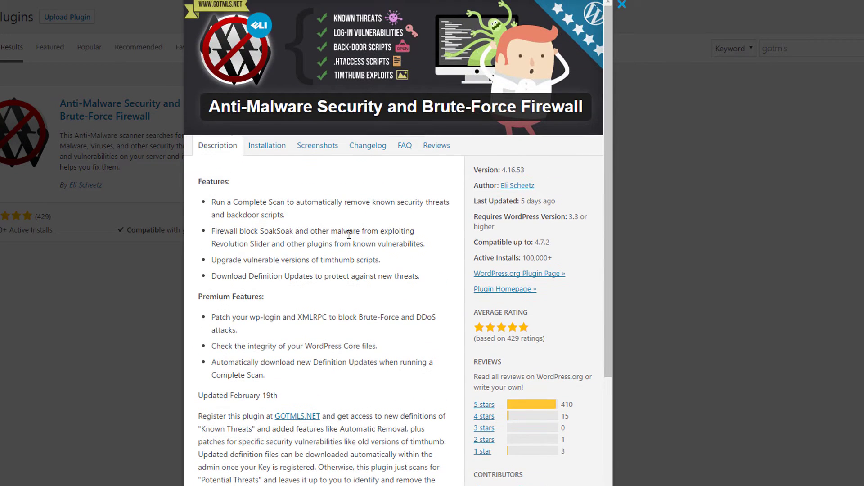
- Browse the Installation, Screenshots, Changelog, FAQ and Reviews sections, then return to Description
click(276, 156)
click(336, 146)
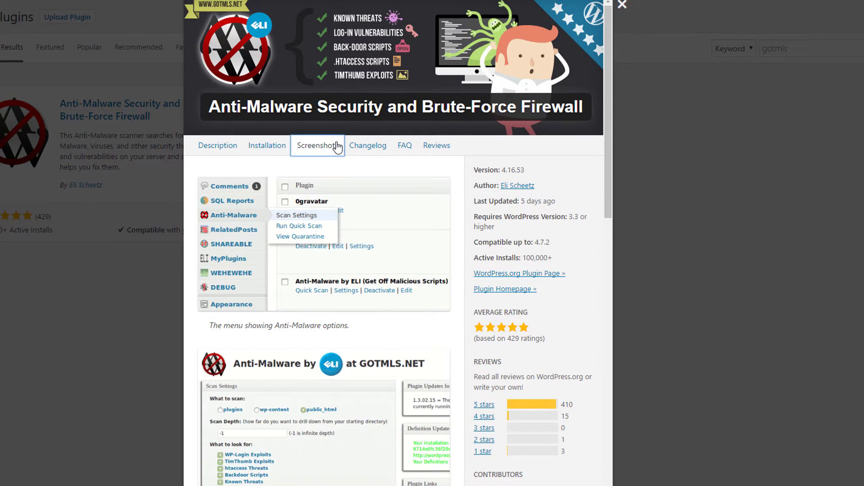
click(368, 150)
click(405, 150)
click(439, 151)
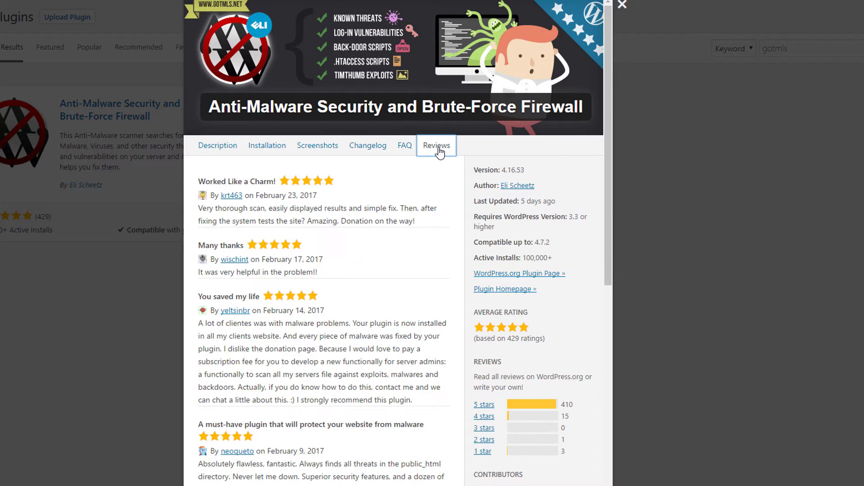
click(218, 146)
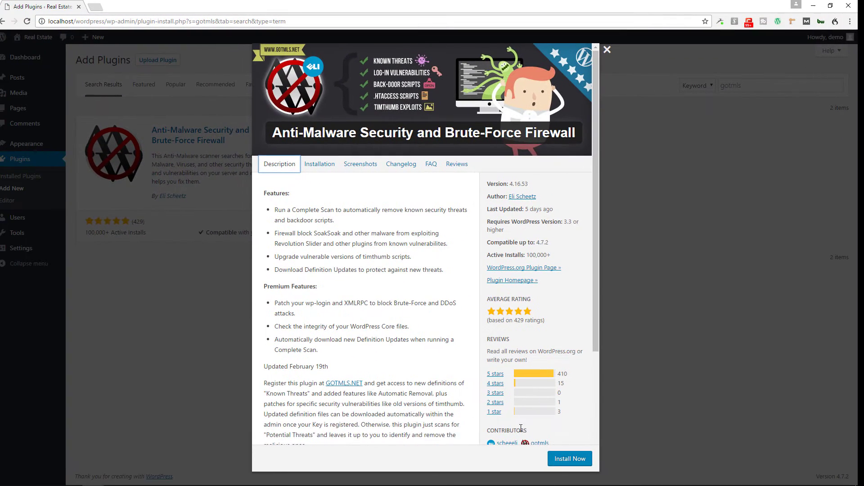
- Install the Anti-Malware Security and Brute-Force Firewall plugin and activate it
click(573, 459)
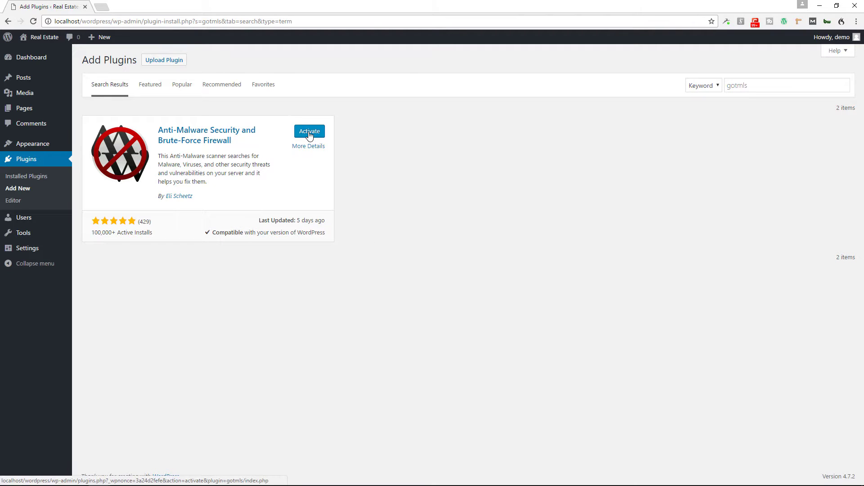
click(309, 133)
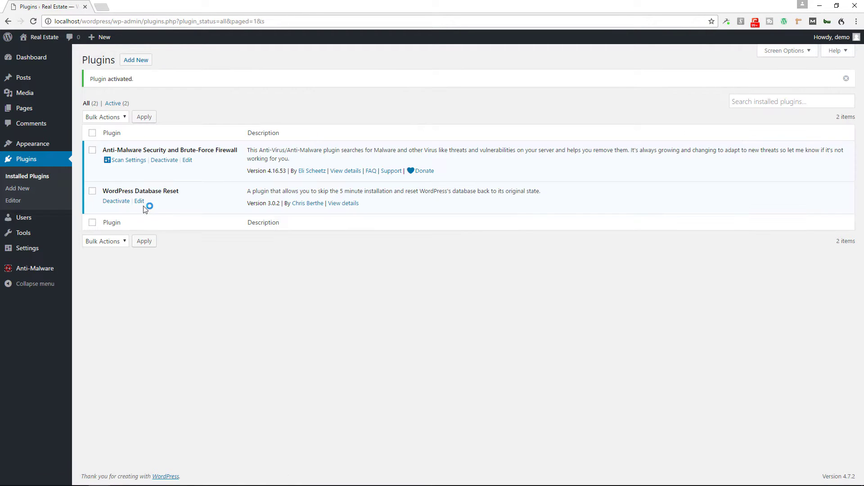
mouse_move(52, 265)
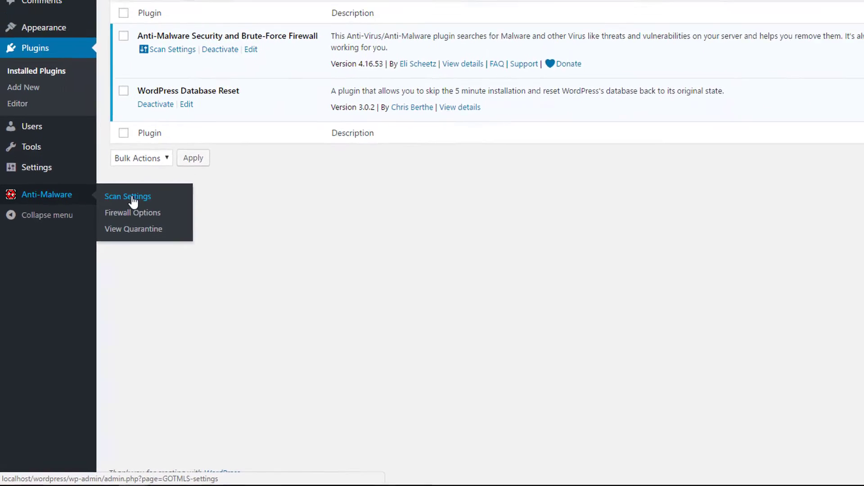
- Go to the Anti-Malware Scan Settings page from the admin sidebar
click(133, 202)
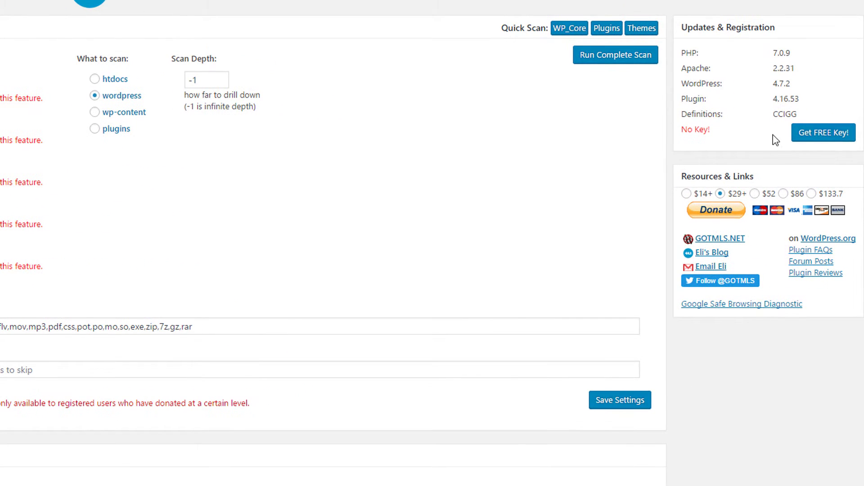
- Register a free installation key, download the latest definitions, then view Firewall Options
click(817, 136)
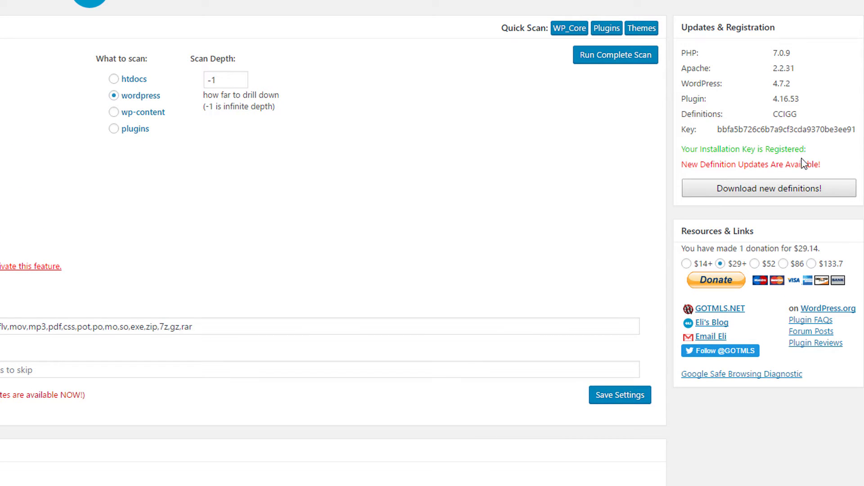
click(774, 193)
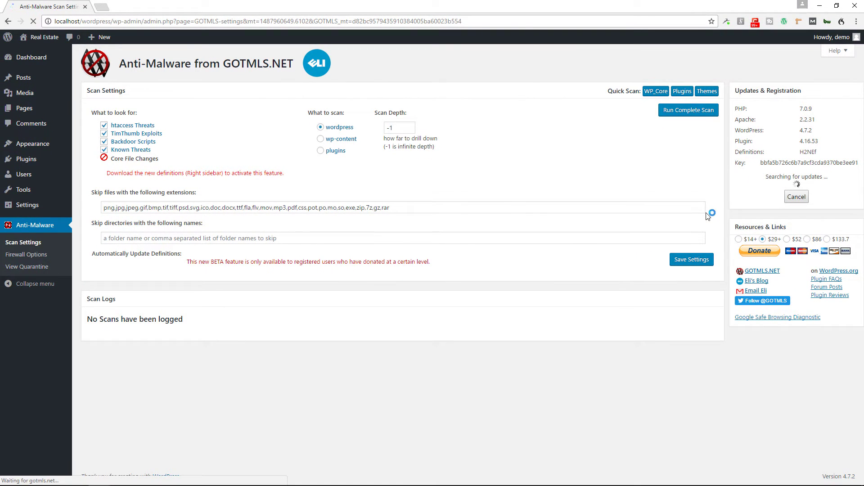
click(506, 73)
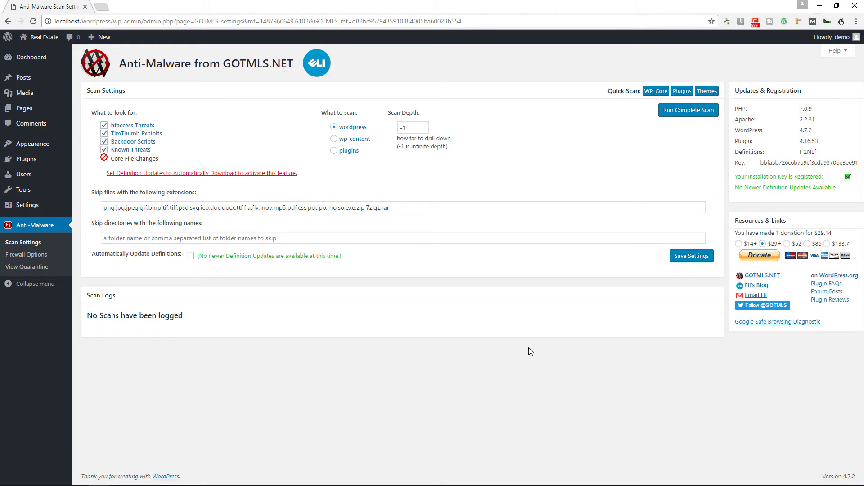
click(32, 253)
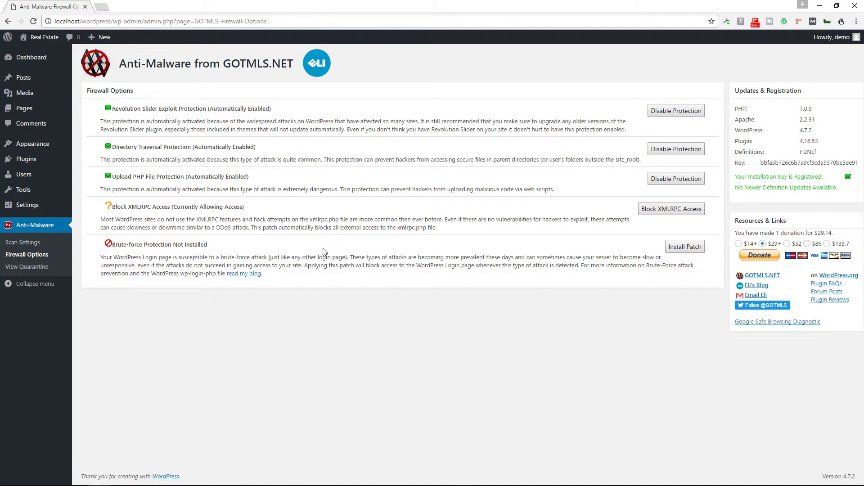
- Check that the quarantine is empty, then go back to Anti-Malware Scan Settings
click(25, 268)
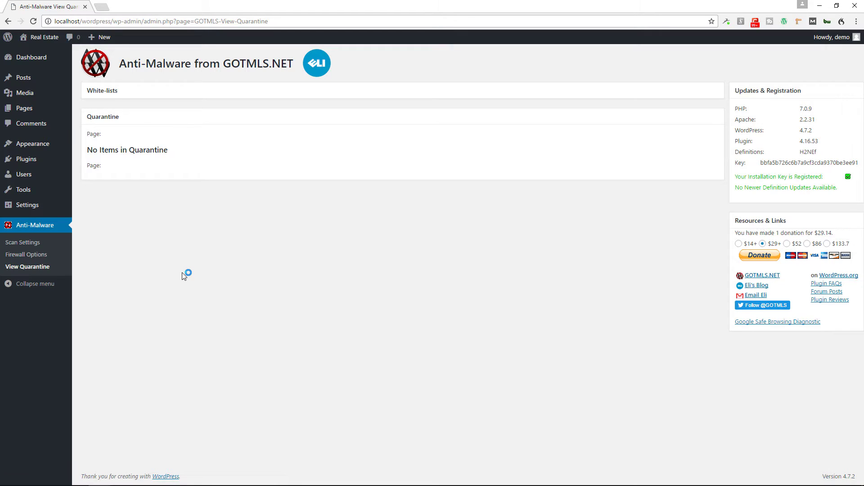
click(35, 230)
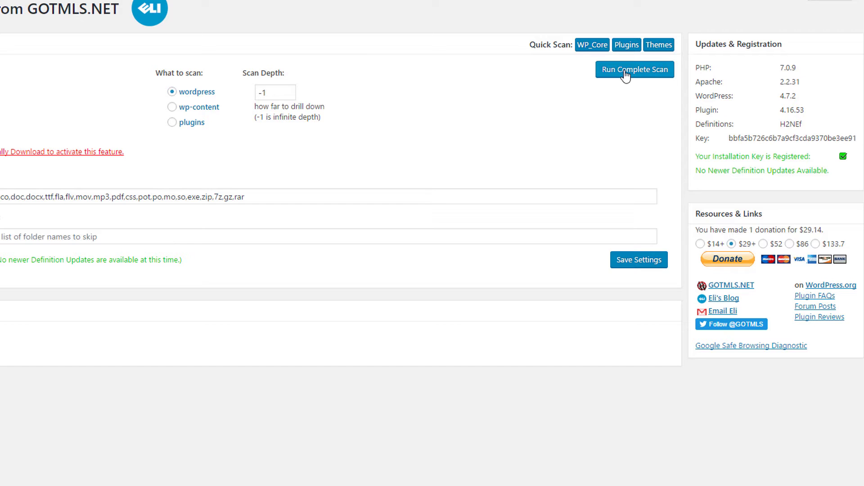
- Run a complete site scan through to 100%, finding 0 threats
click(625, 75)
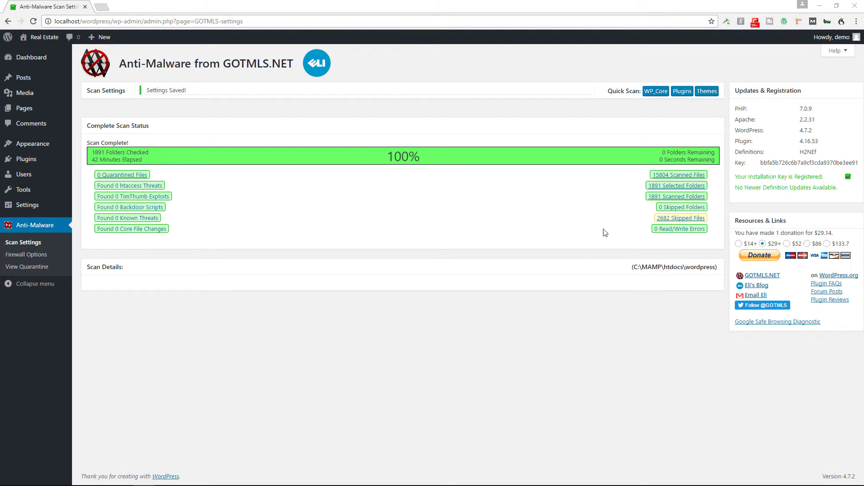
click(672, 220)
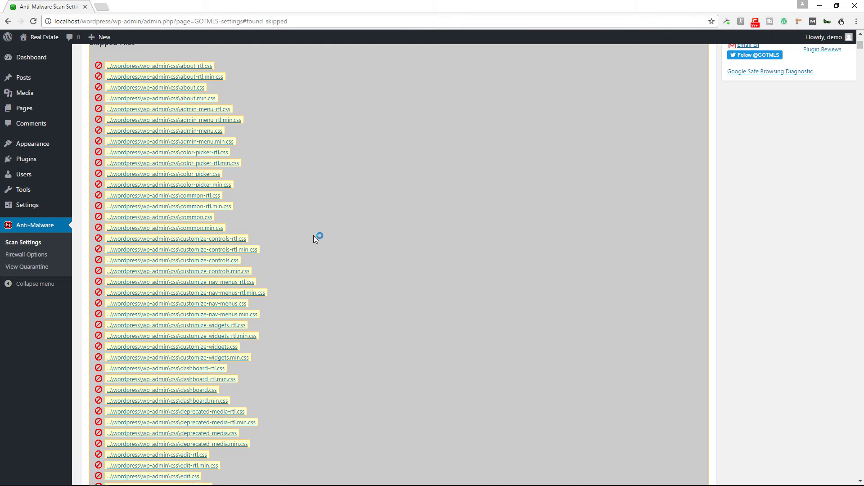
scroll(266, 360, up, 5)
scroll(266, 355, down, 15)
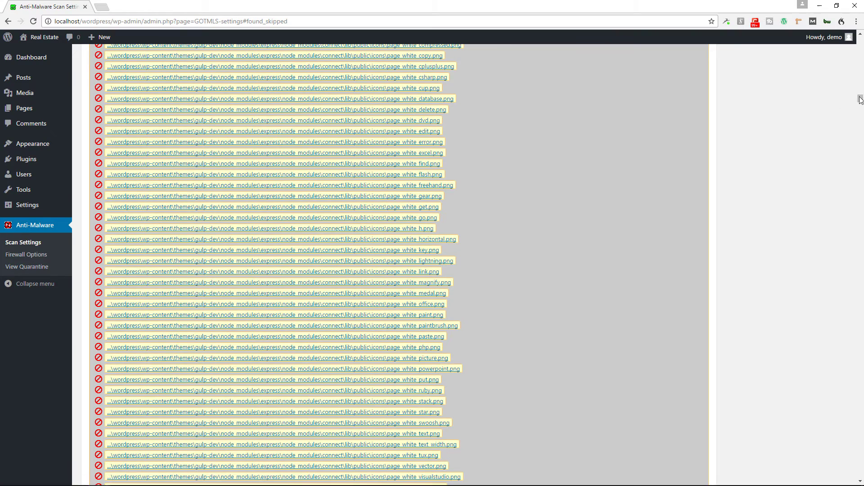
drag(860, 100, 860, 40)
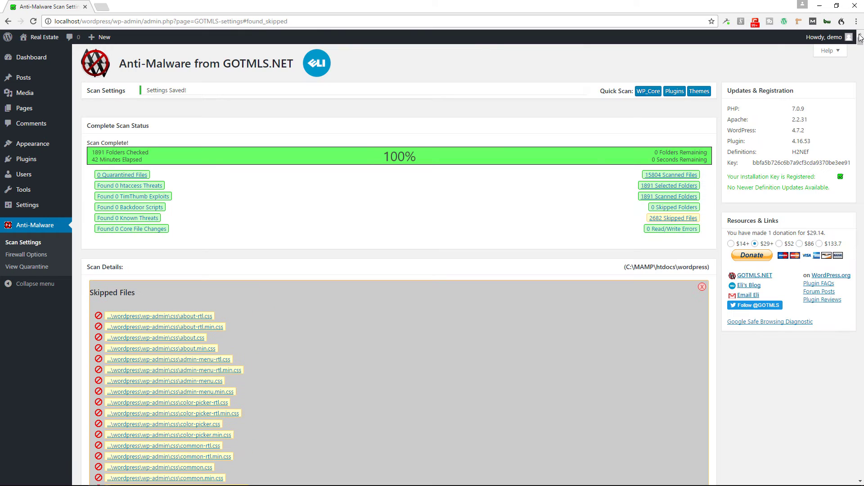
click(702, 287)
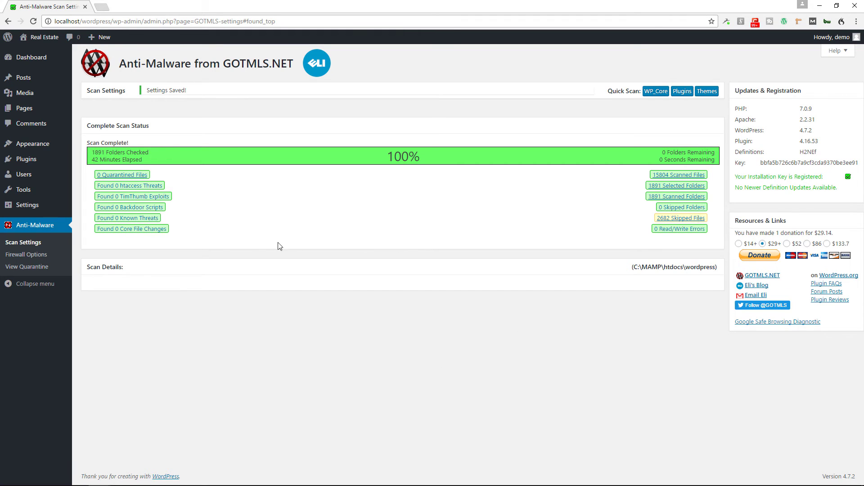
- Look over the empty quarantine, then view the Anti-Malware Firewall Options
click(26, 268)
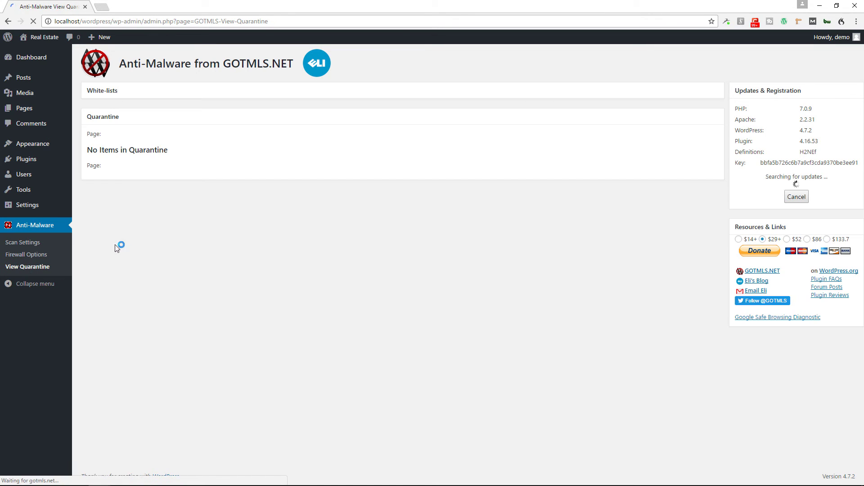
click(28, 256)
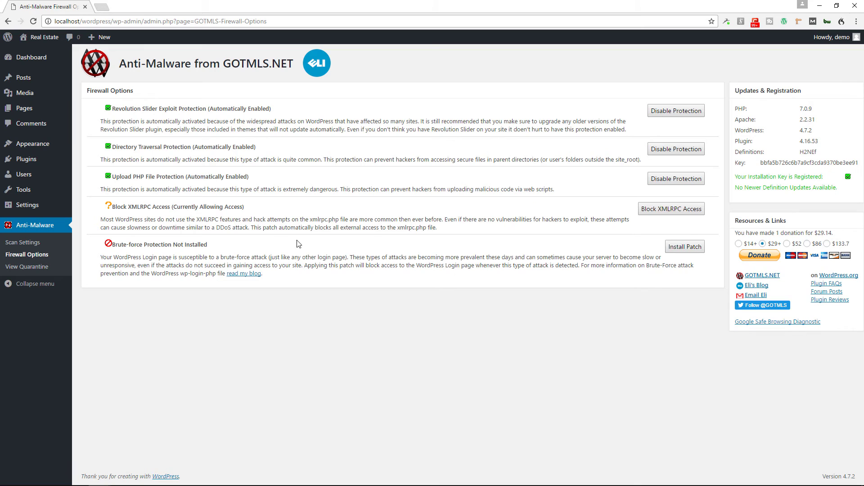
mouse_move(58, 208)
- From Installed Plugins, view details of the Anti-Malware Security and Brute-Force Firewall plugin
click(28, 163)
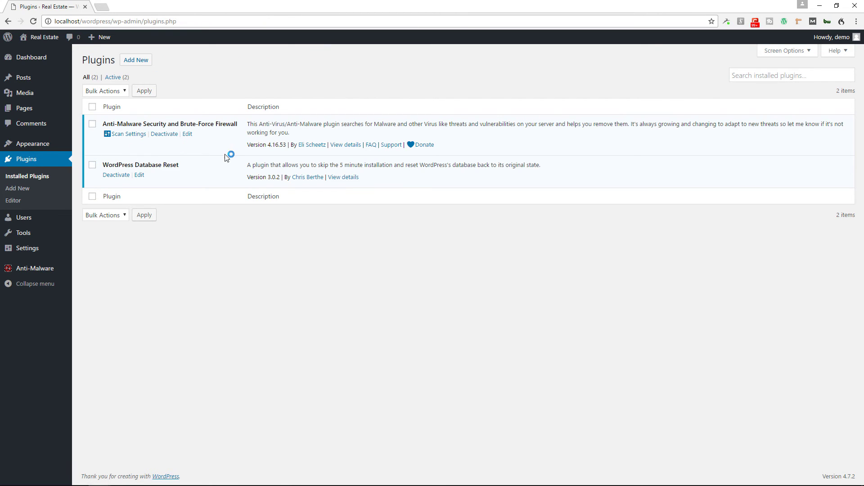
click(346, 146)
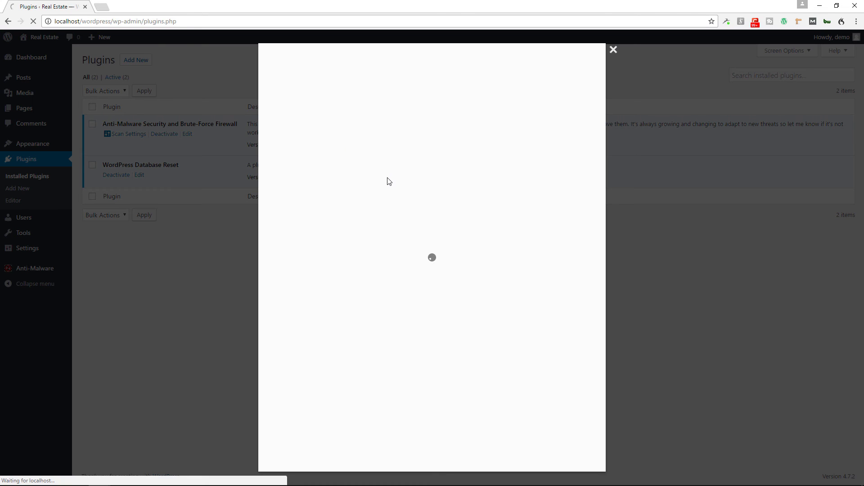